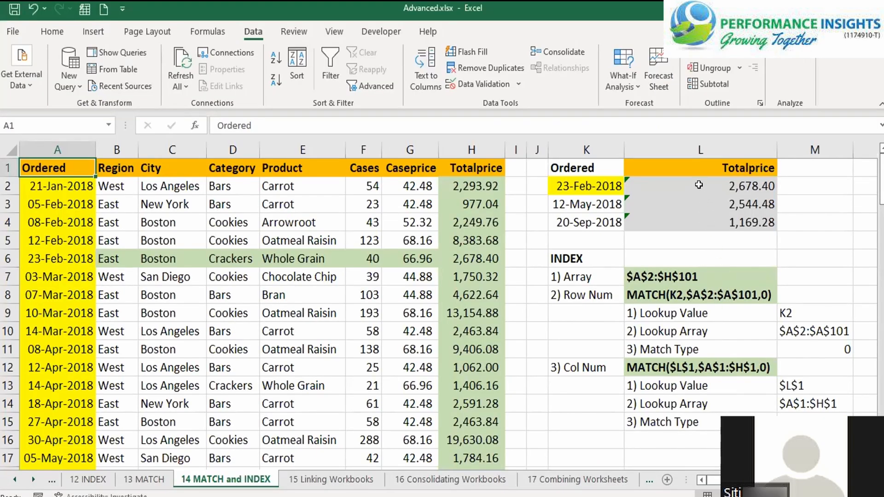
Step: Open the INDEX and MATCH formula in cell L2 for editing and examine its full text
left_click(697, 184)
key("F2")
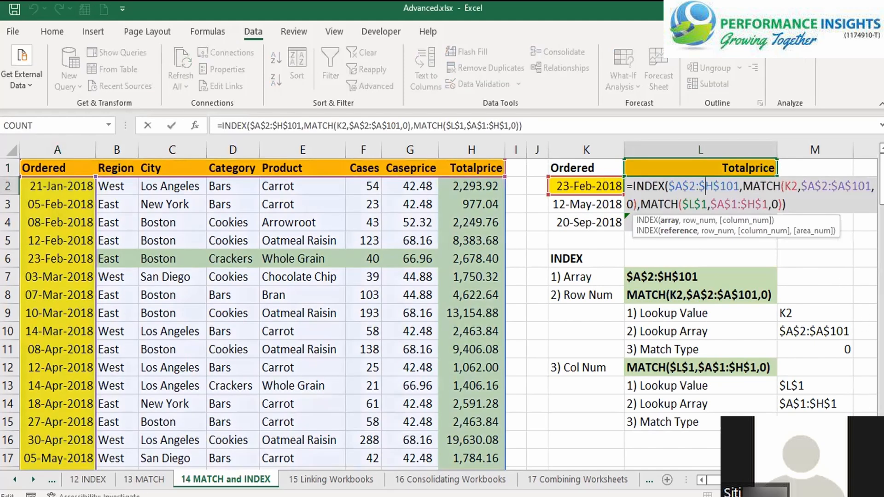
scroll(757, 330, "right", 3)
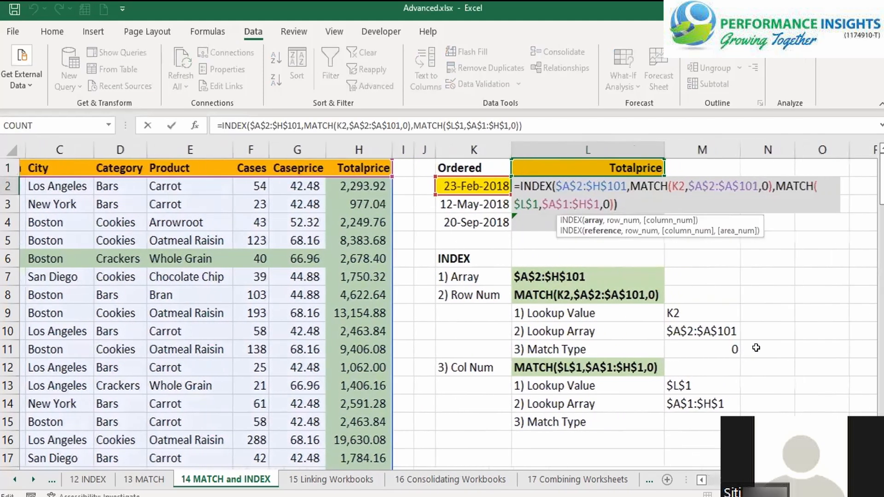
scroll(756, 330, "right", 2)
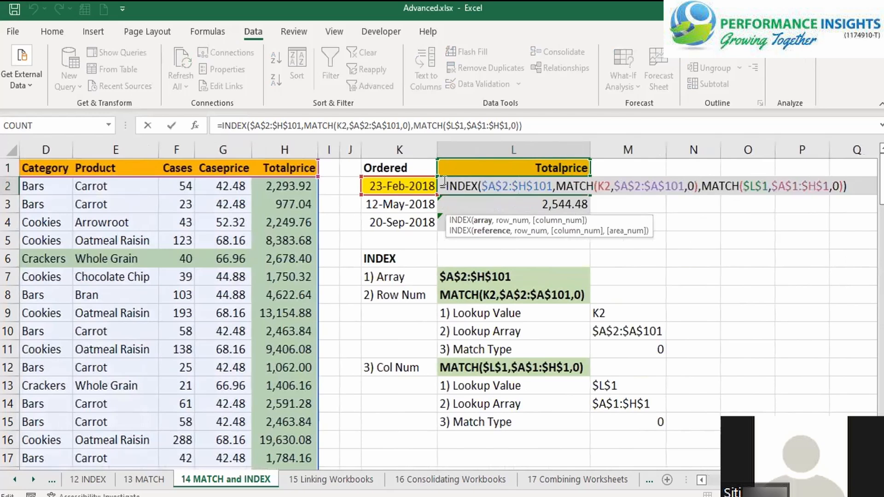
left_click(479, 186)
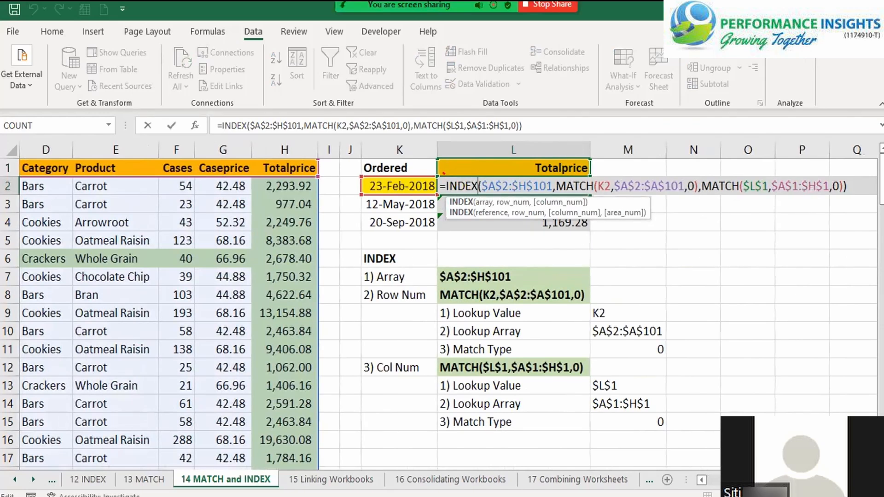
Step: Circle the equals sign, the array range and both MATCH argument groups of the L2 formula in red
mouse_move(430, 189)
left_mouse_down()
mouse_move(461, 181)
mouse_move(433, 171)
left_mouse_up()
mouse_move(482, 197)
left_mouse_down()
mouse_move(547, 194)
mouse_move(501, 166)
mouse_move(478, 187)
left_mouse_up()
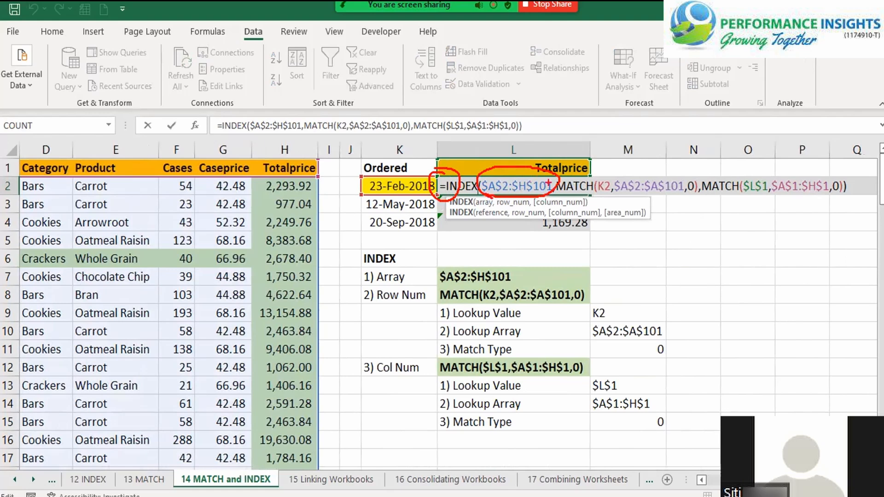
mouse_move(598, 173)
left_mouse_down()
mouse_move(638, 207)
mouse_move(688, 203)
mouse_move(656, 164)
mouse_move(610, 175)
left_mouse_up()
left_click(742, 185)
mouse_move(760, 166)
left_mouse_down()
mouse_move(740, 170)
mouse_move(752, 202)
mouse_move(831, 195)
mouse_move(759, 165)
left_mouse_up()
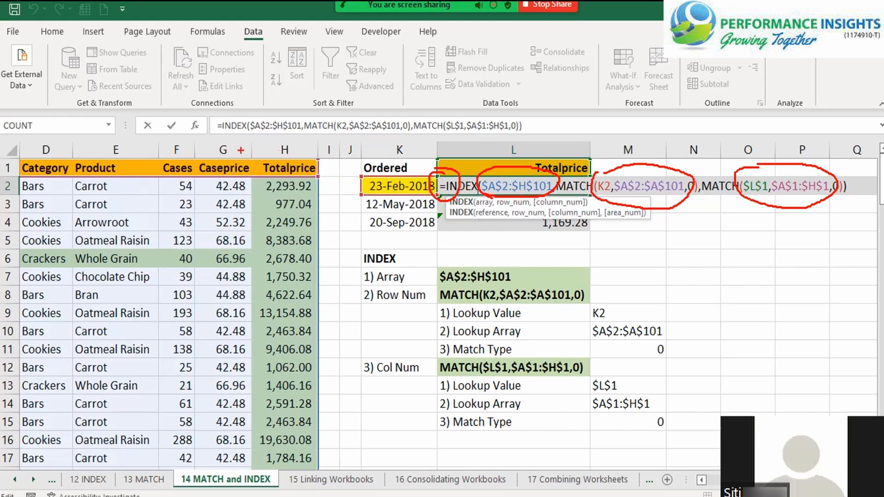
Step: Circle the Insert Function symbol and draw red arrows to the array and both MATCH arguments in the displayed formula
mouse_move(222, 114)
left_mouse_down()
mouse_move(202, 140)
mouse_move(232, 100)
mouse_move(194, 104)
left_mouse_up()
mouse_move(259, 77)
left_mouse_down()
mouse_move(234, 98)
mouse_move(253, 97)
left_mouse_up()
mouse_move(307, 81)
left_mouse_down()
mouse_move(296, 99)
mouse_move(307, 104)
left_mouse_up()
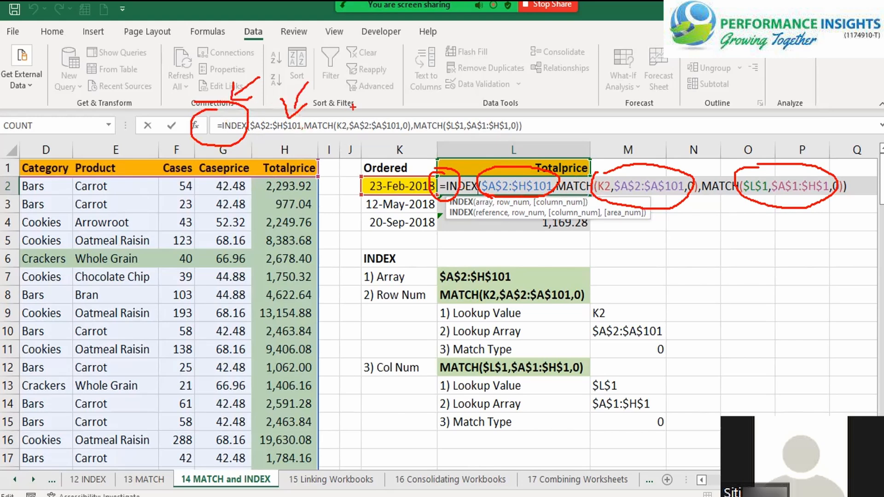
mouse_move(370, 90)
left_mouse_down()
mouse_move(369, 112)
mouse_move(380, 100)
left_mouse_up()
mouse_move(465, 94)
left_mouse_down()
mouse_move(465, 116)
mouse_move(477, 109)
left_mouse_up()
Step: Write the red note "Link" above the formula and draw a box around the INDEX argument breakdown
left_click_drag(525, 75, 525, 117)
type("LInk")
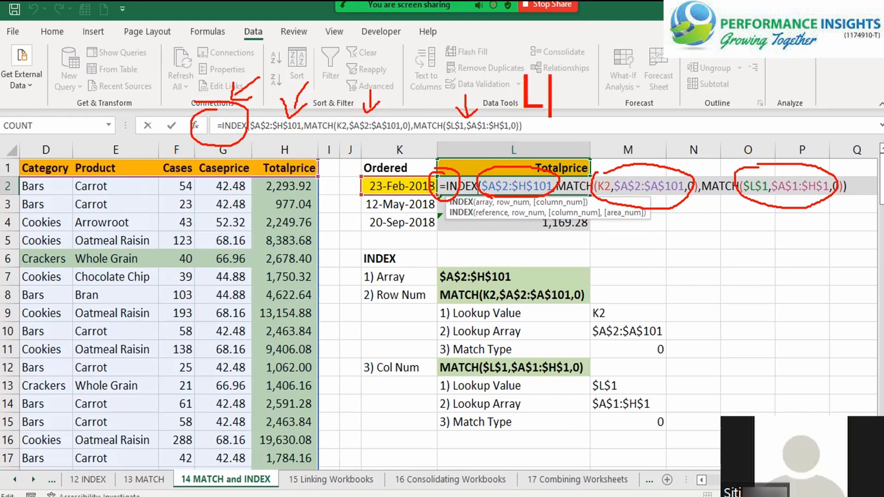
key("BackSpace")
key("BackSpace")
key("BackSpace")
type("ink")
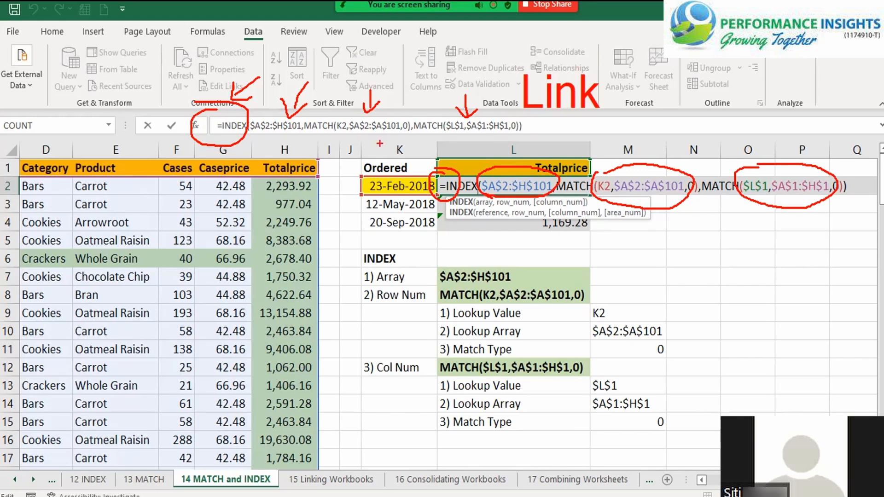
left_click_drag(351, 244, 543, 361)
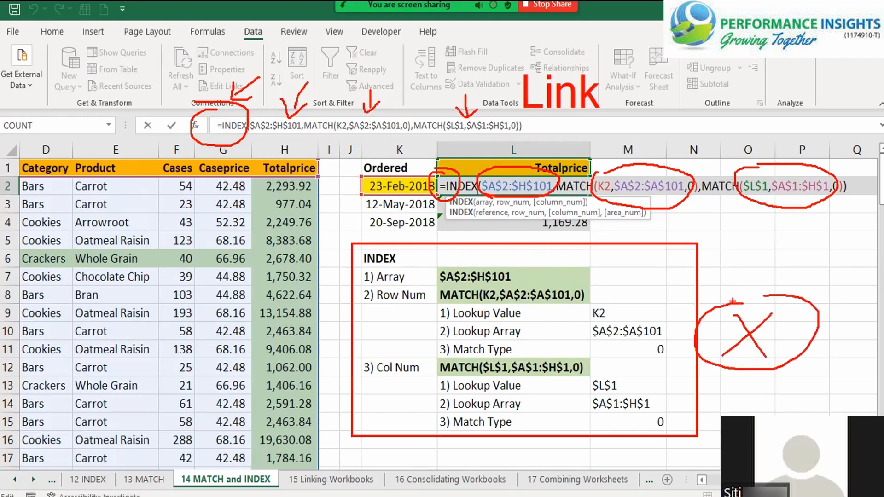
key("Escape")
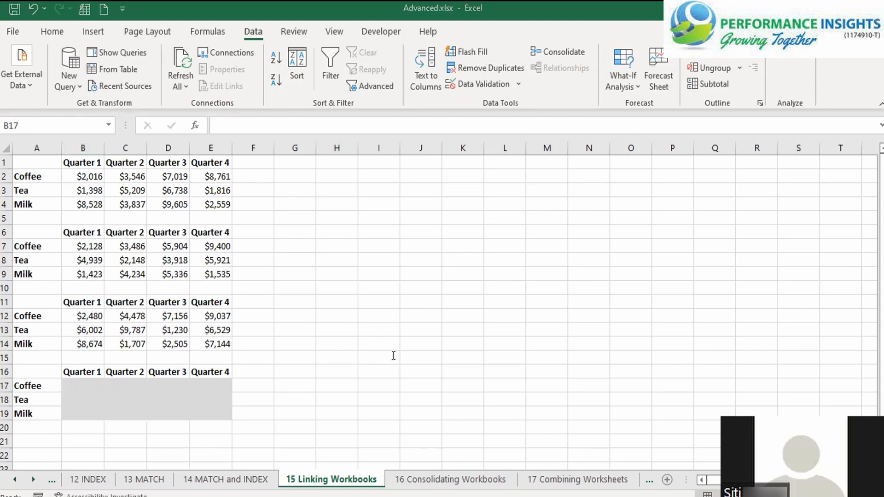
Step: Switch to the PDF manual and read page 75 on linking two workbooks, selecting the words "Paste Link"
key("alt+Tab")
scroll(389, 226, "down", 9)
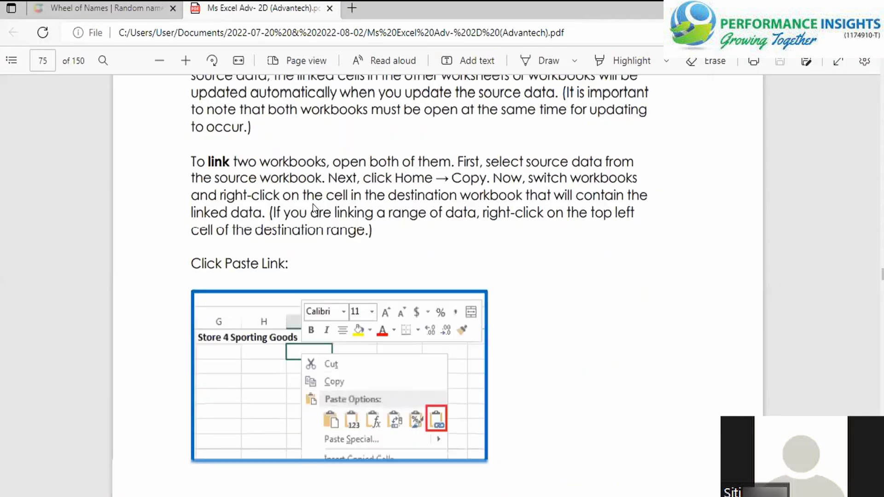
scroll(238, 186, "up", 2)
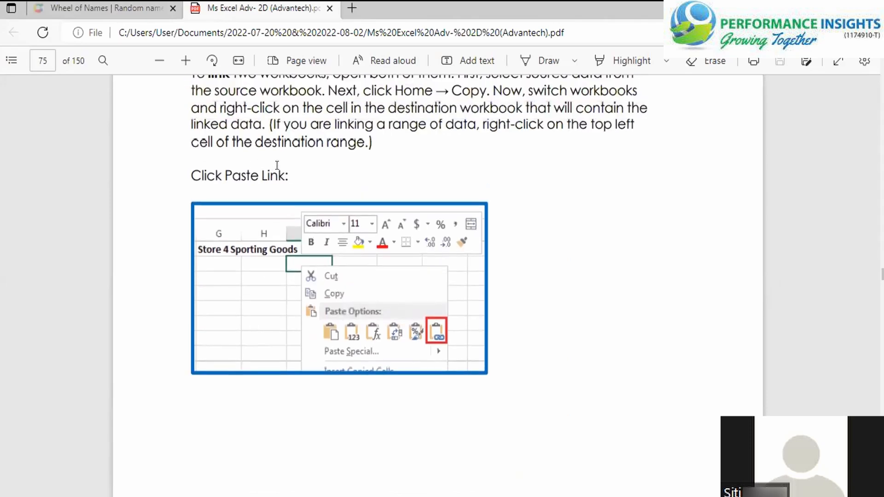
left_click_drag(226, 177, 269, 192)
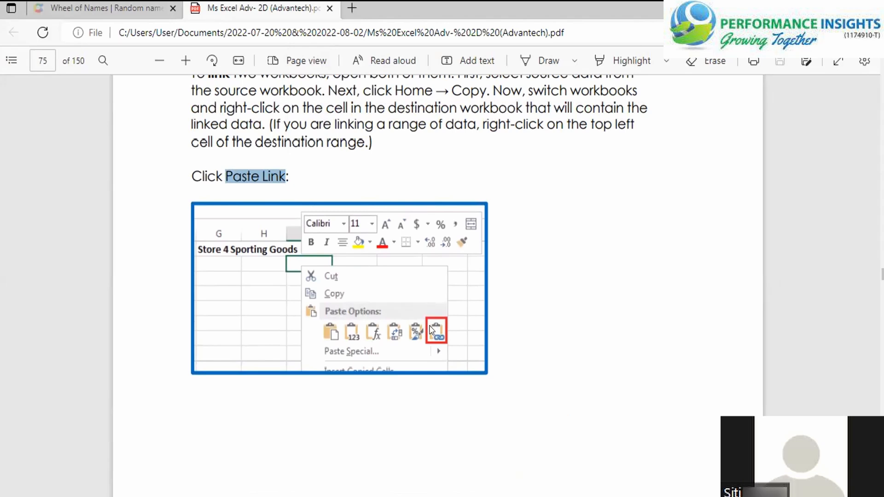
Step: Switch back to Excel and shade the first table's values in B2:E4 light green
key("alt+Tab")
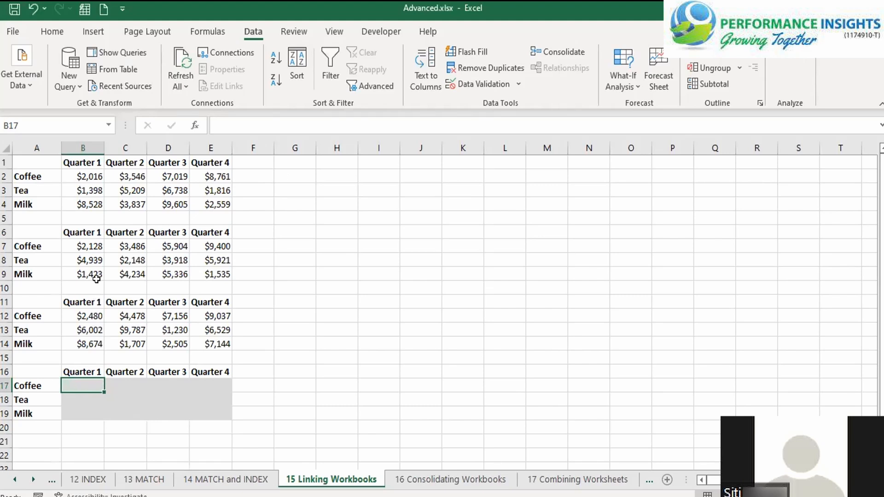
left_click(46, 164)
left_click_drag(76, 174, 220, 204)
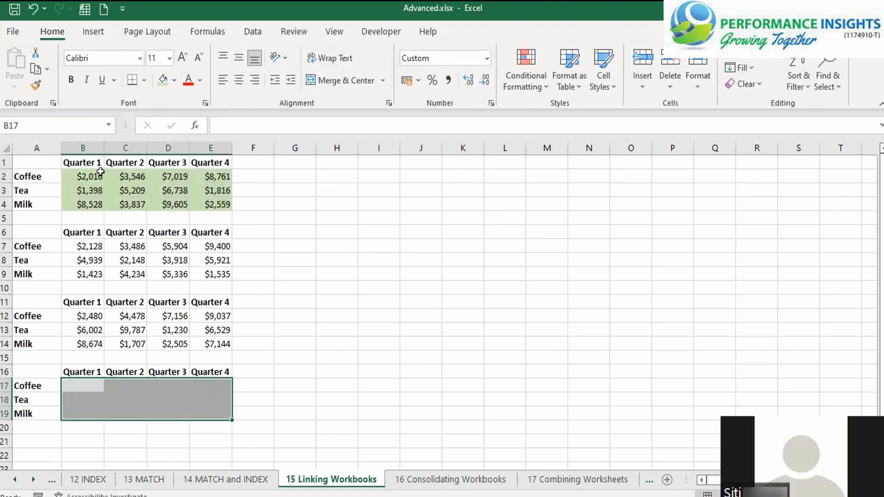
Step: Enter the formula =B2 in cell B17 to link it to the first table's Quarter 1 Coffee value
left_click(84, 383)
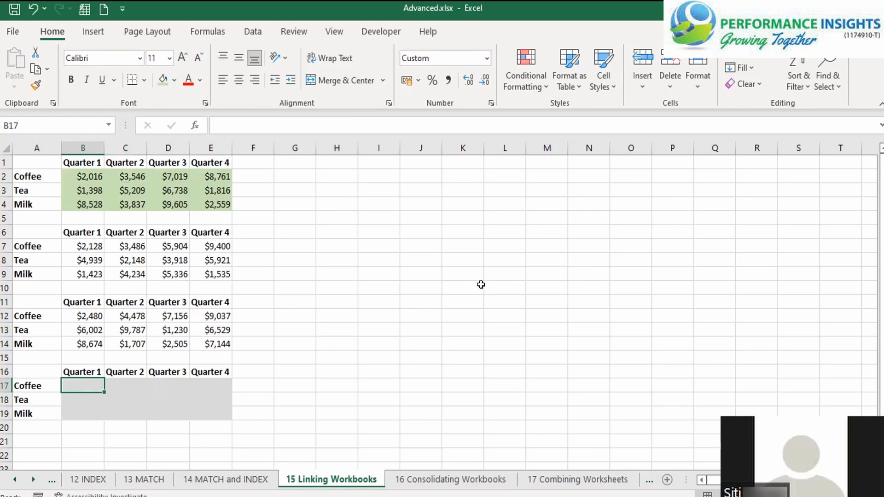
type("=")
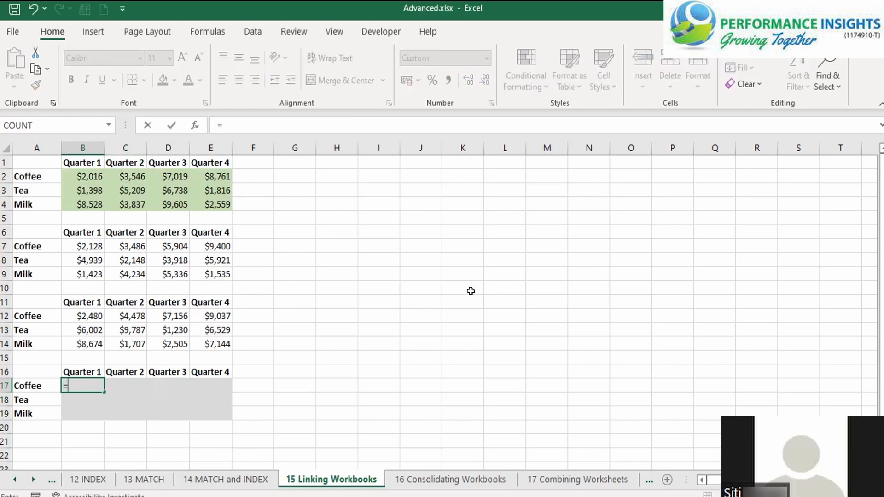
key("Up")
key("Up")
key("Up")
key("Up")
key("Up")
key("Up")
key("Up")
key("Up")
key("Up")
key("Up")
key("Up")
key("Up")
key("Up")
key("Up")
key("Up")
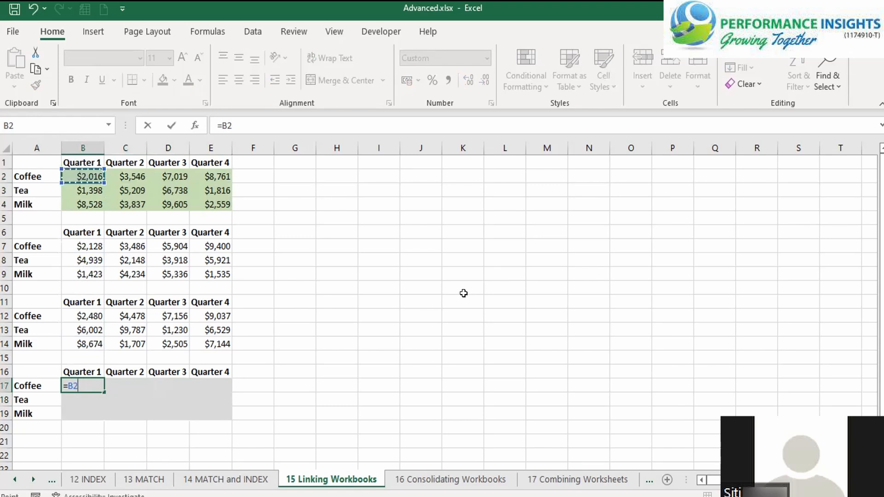
Step: Fill the link formula in B17 across to E17 and down through row 19
left_click_drag(203, 384, 105, 384)
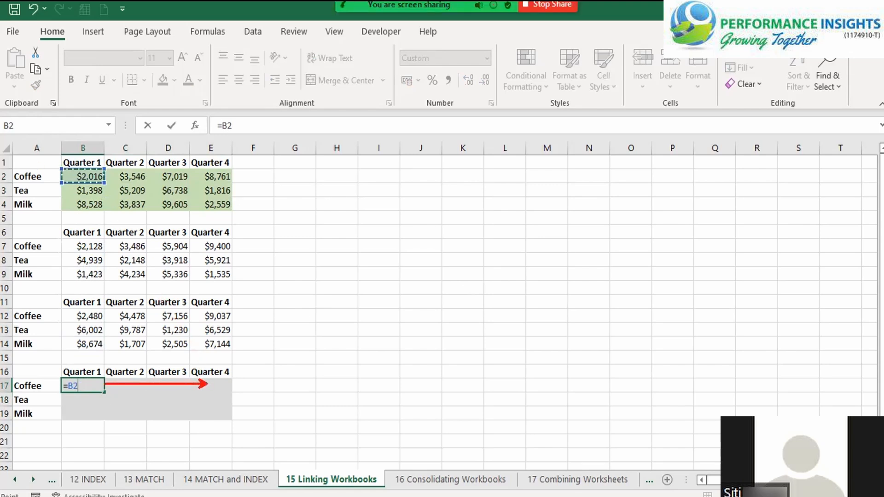
left_click_drag(90, 421, 90, 383)
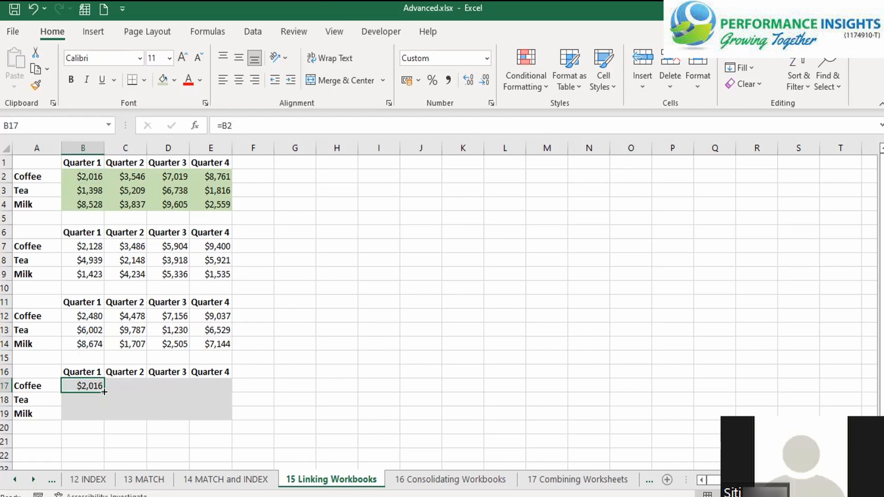
left_click_drag(105, 392, 203, 392)
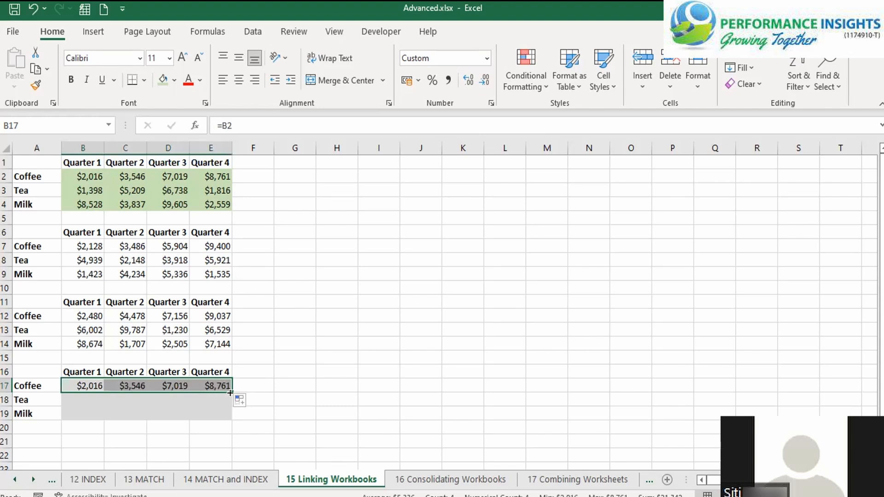
left_click_drag(231, 393, 171, 399)
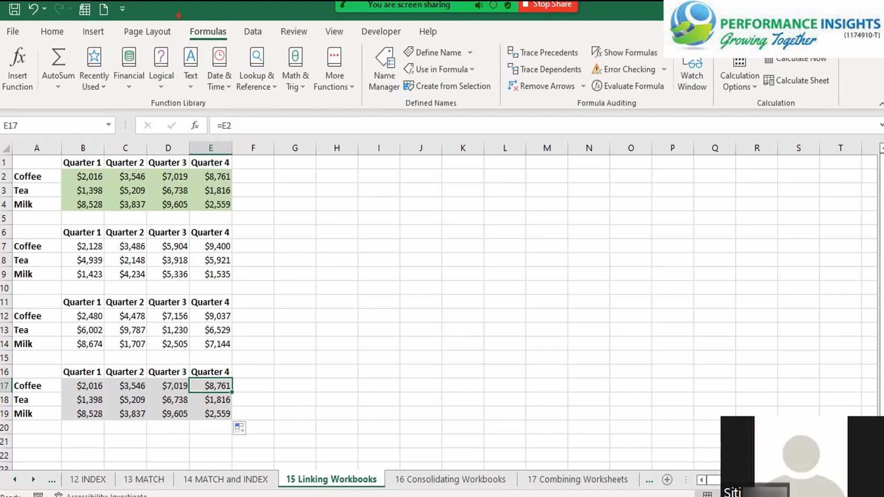
Step: Annotate the Show Formulas command with red boxes and arrows and the note "Turn On/Off (Default)"
left_click_drag(179, 17, 242, 34)
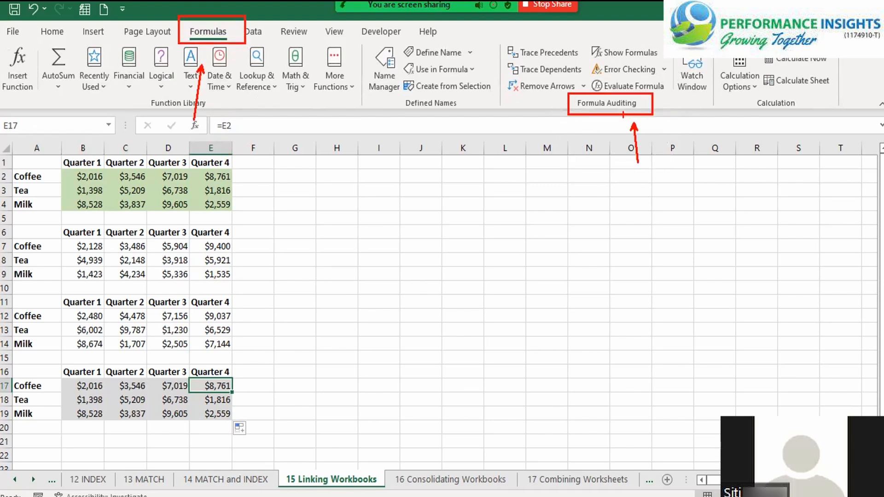
left_click_drag(578, 38, 663, 65)
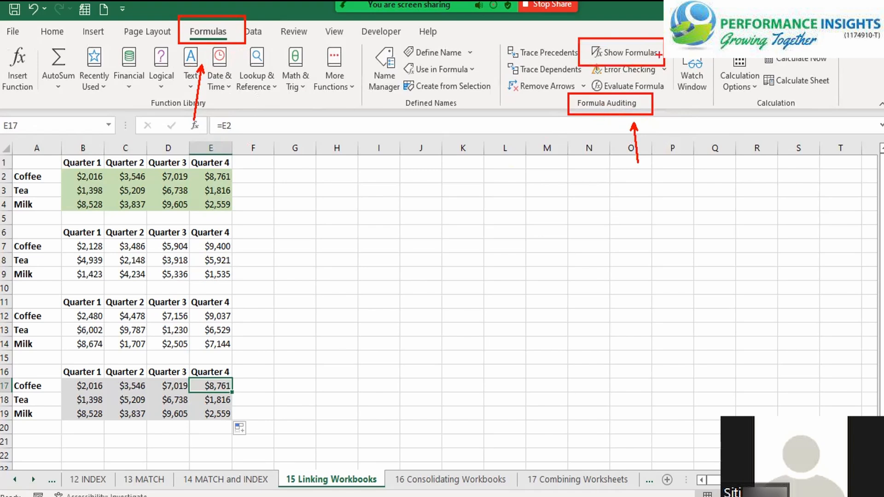
type("Turn O")
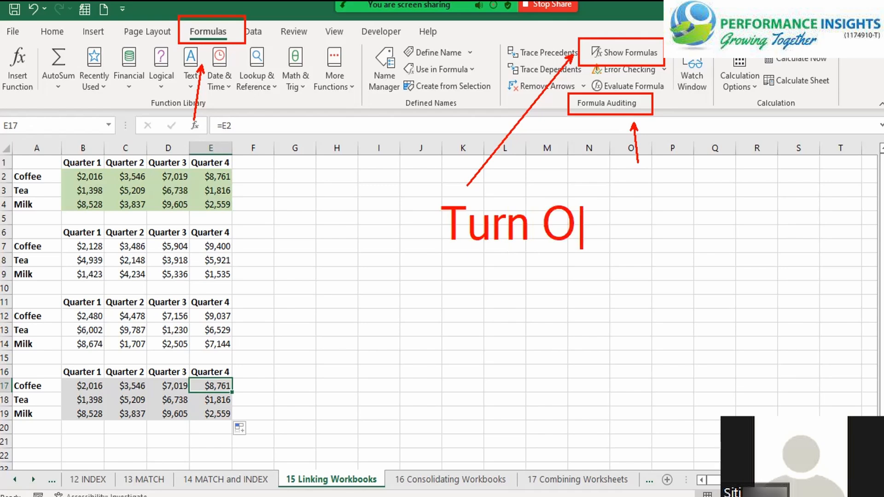
type("n/Off")
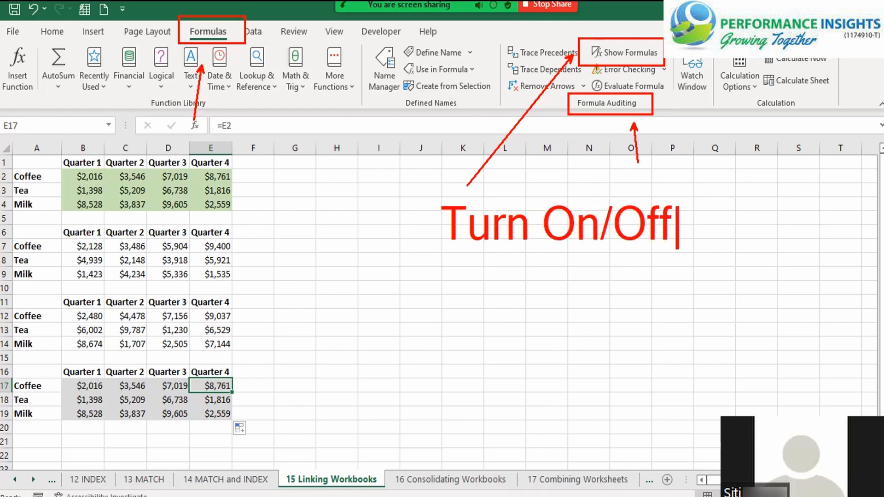
key("Return")
type("(Defau")
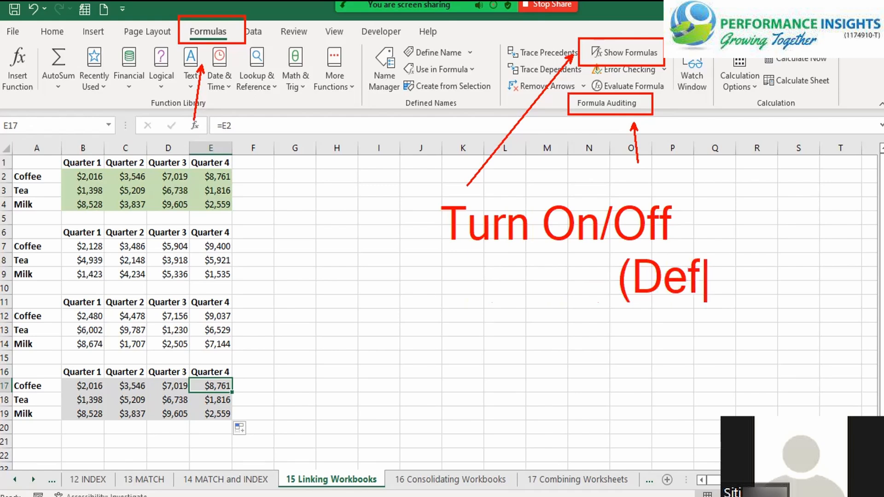
type("lt)")
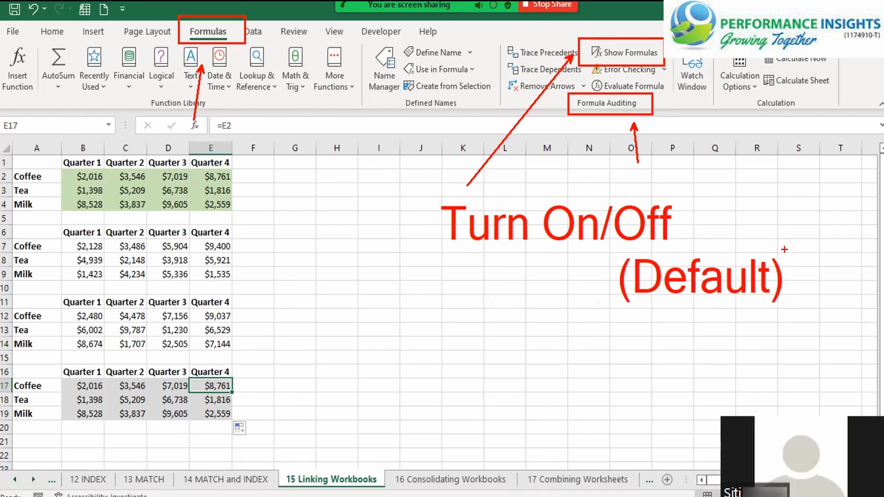
Step: Turn on Show Formulas for the 15 Linking Workbooks sheet and select cell B17
left_click_drag(252, 387, 320, 357)
mouse_move(263, 366)
left_mouse_down()
mouse_move(249, 379)
mouse_move(287, 399)
mouse_move(275, 366)
left_mouse_up()
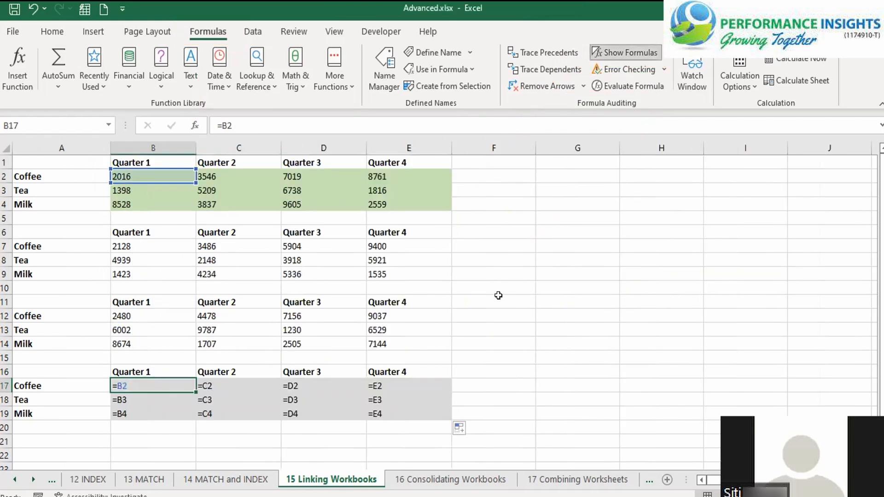
Step: Examine the link formulas in B17:E17 one by one together with the source cells they reference
key("Right")
key("Right")
key("Right")
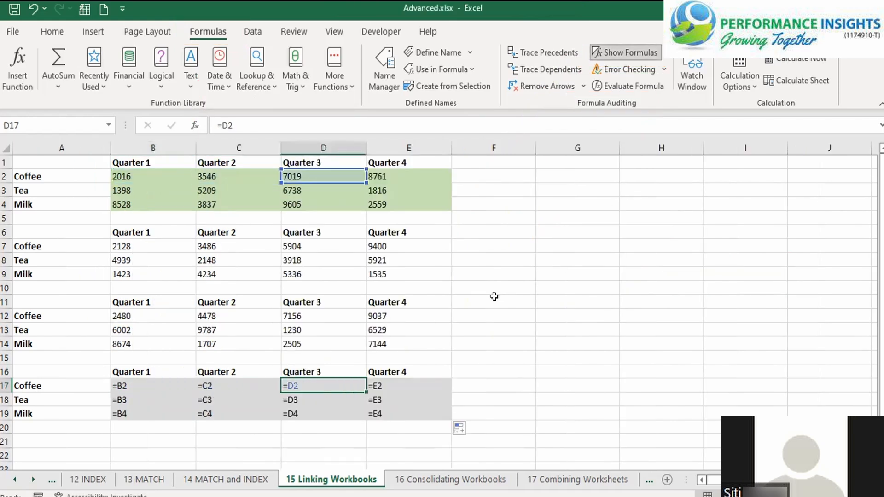
key("Left")
key("Left")
key("Left")
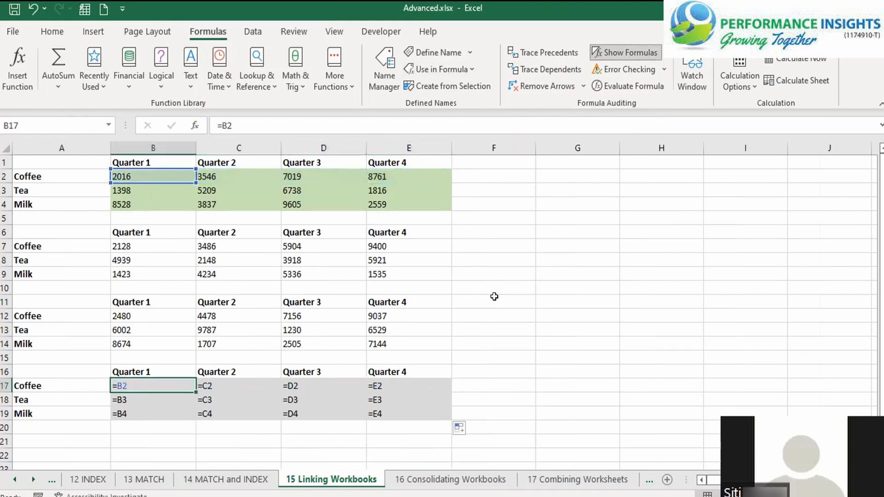
key("Right")
key("Right")
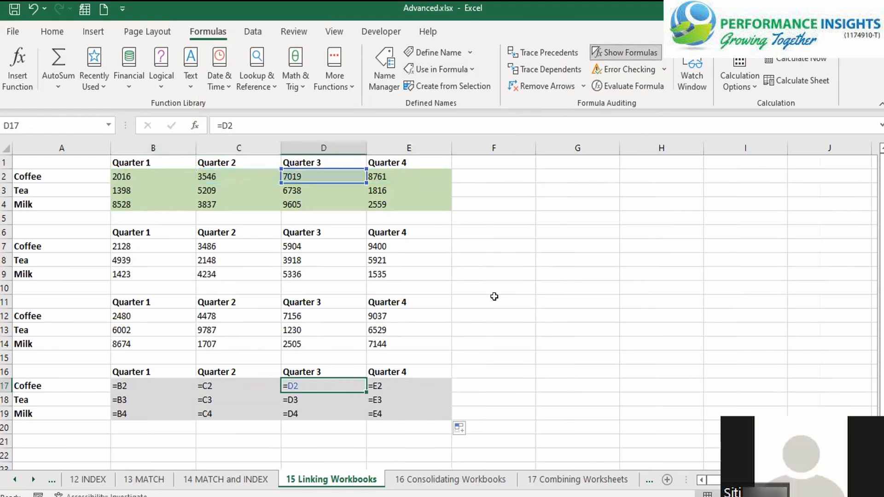
key("Right")
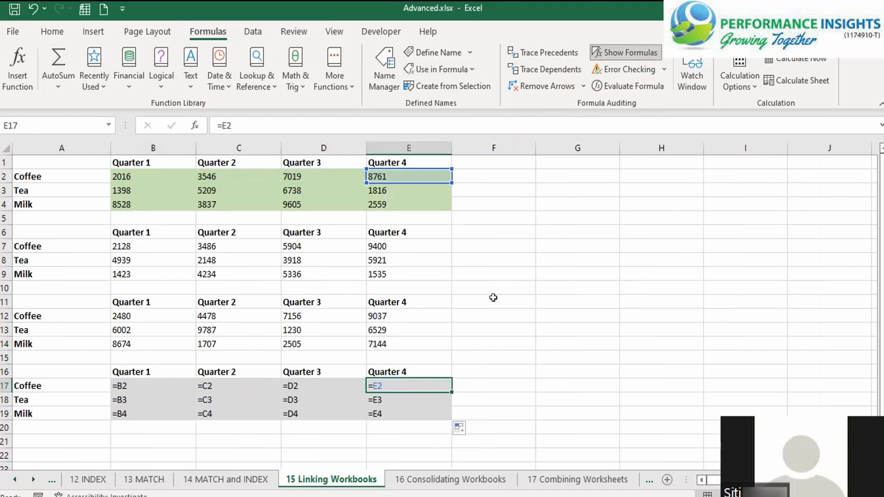
key("Left")
key("Left")
key("Left")
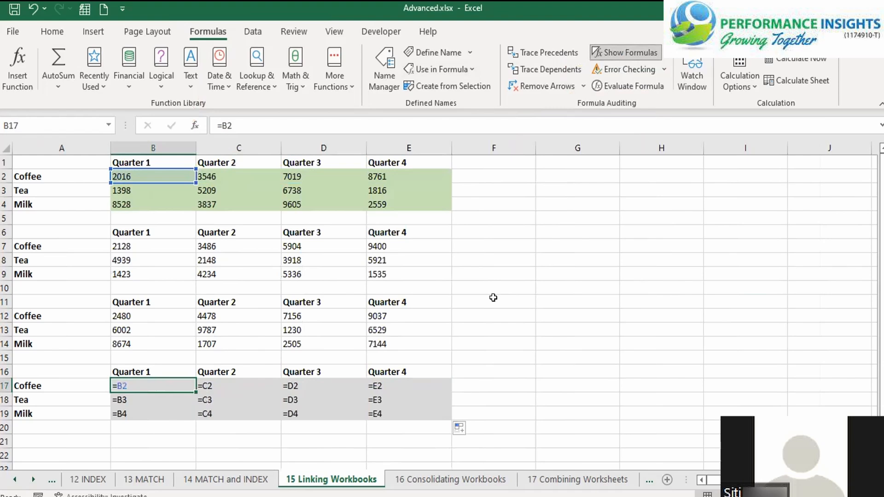
Step: Check the link formulas in B18 and B19 against their source cells and turn off Show Formulas
key("Down")
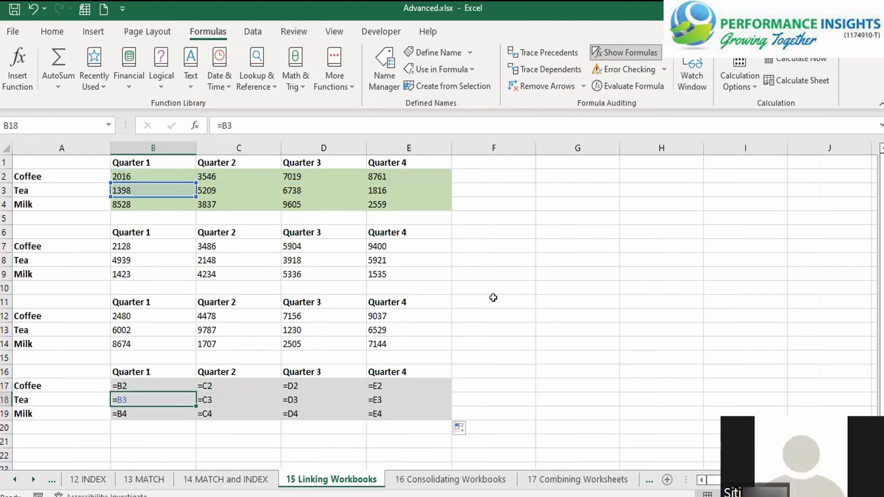
key("Down")
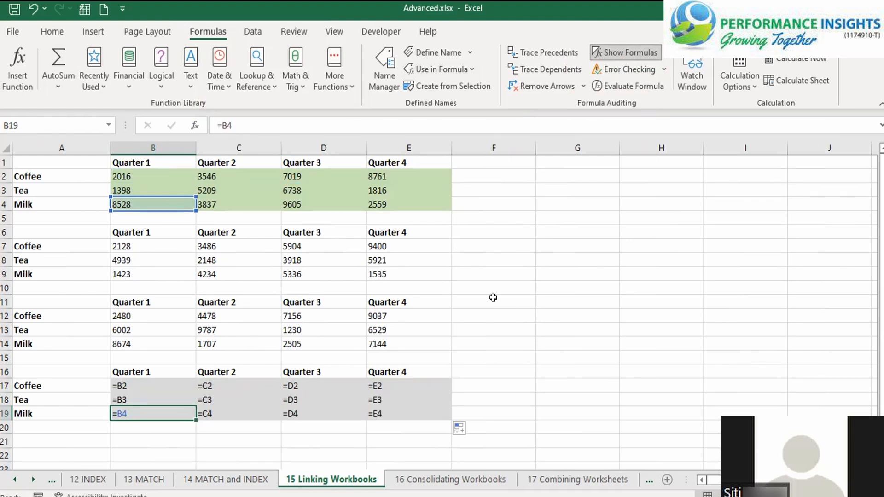
key("ctrl+grave")
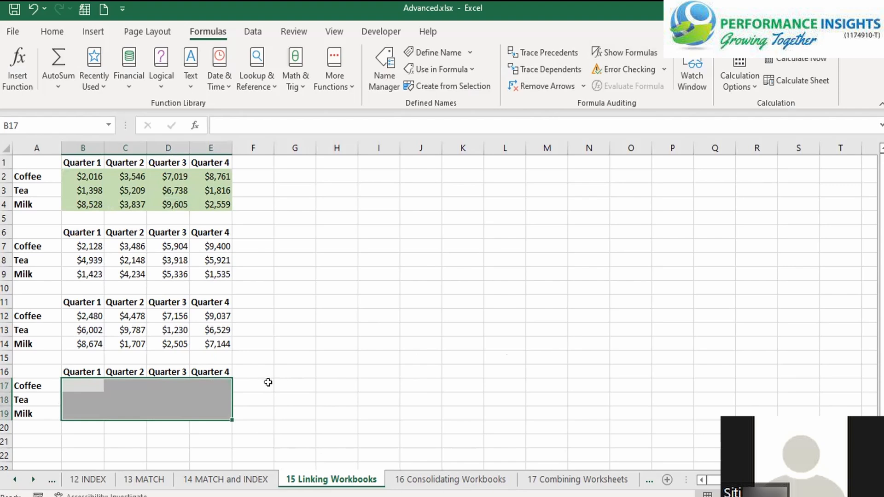
Step: Copy the green source range B2:E4 from the first quarterly table
left_click_drag(109, 192, 129, 247)
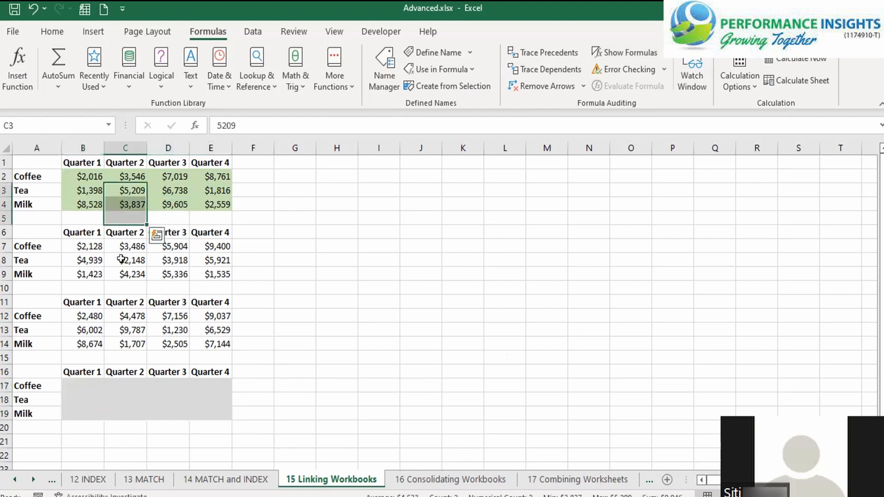
left_click(88, 174)
left_click_drag(88, 173, 220, 202)
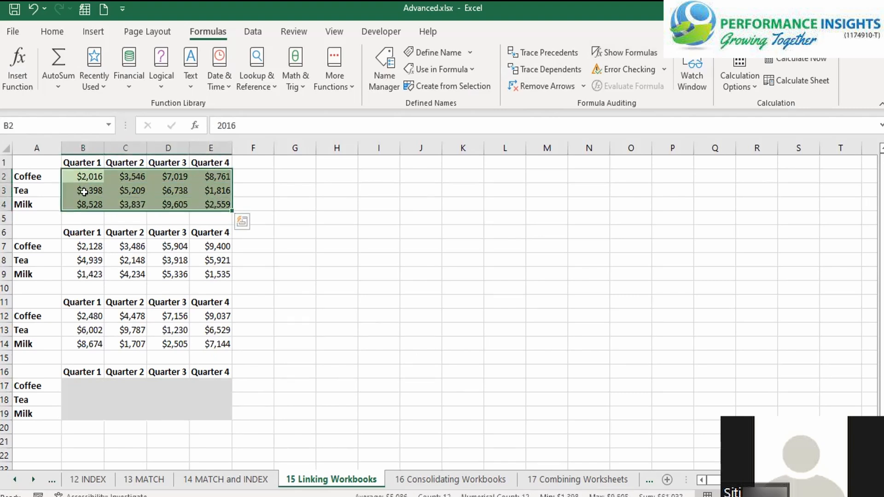
left_click_drag(79, 173, 207, 204)
right_click(211, 181)
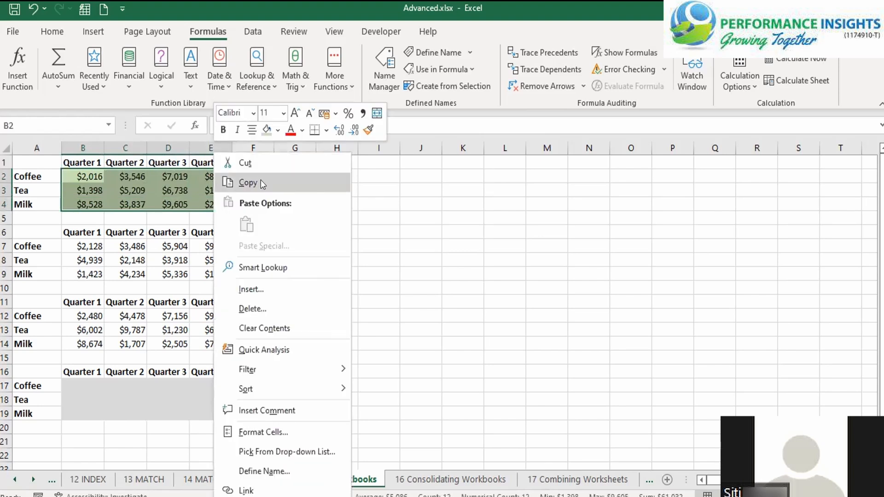
left_click(249, 182)
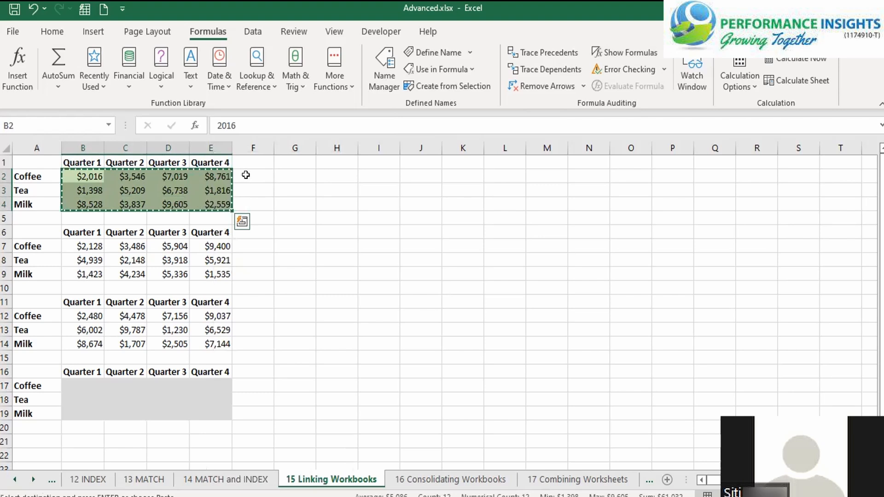
Step: Paste the copied range as links starting at B17, marking the Paste Link option with red boxes and an arrow
left_click(84, 380)
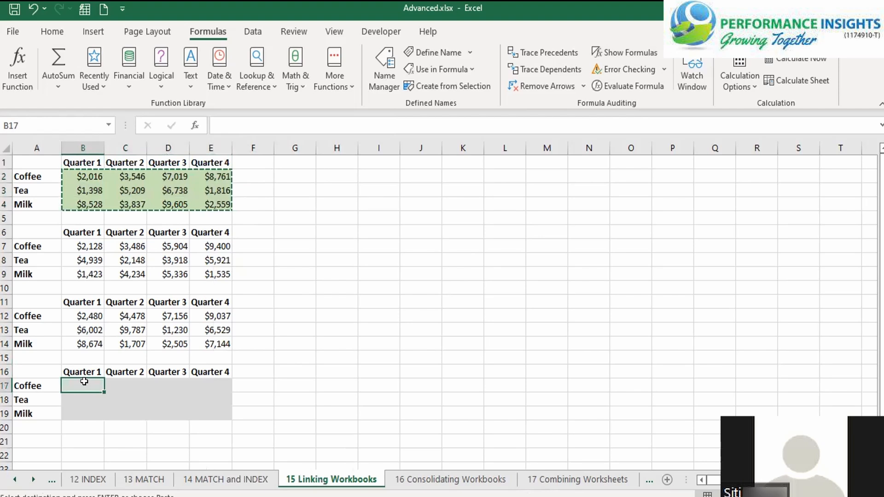
right_click(84, 381)
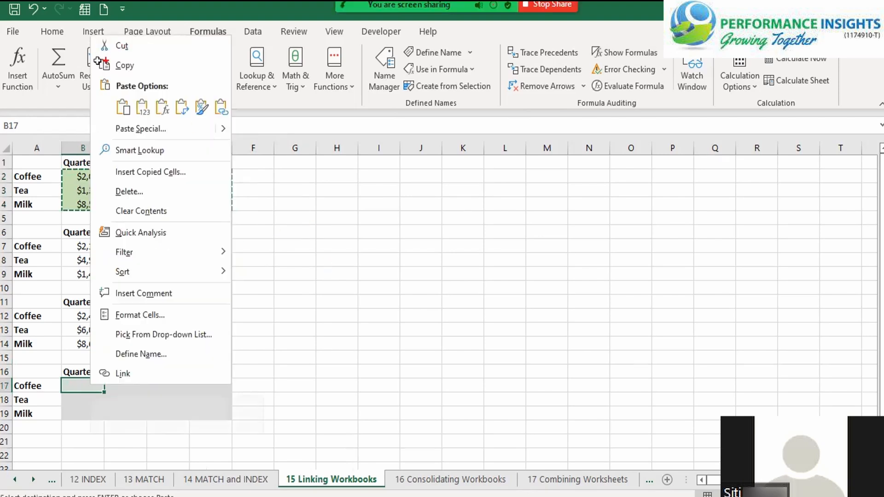
left_click_drag(209, 87, 239, 124)
left_click_drag(289, 210, 235, 134)
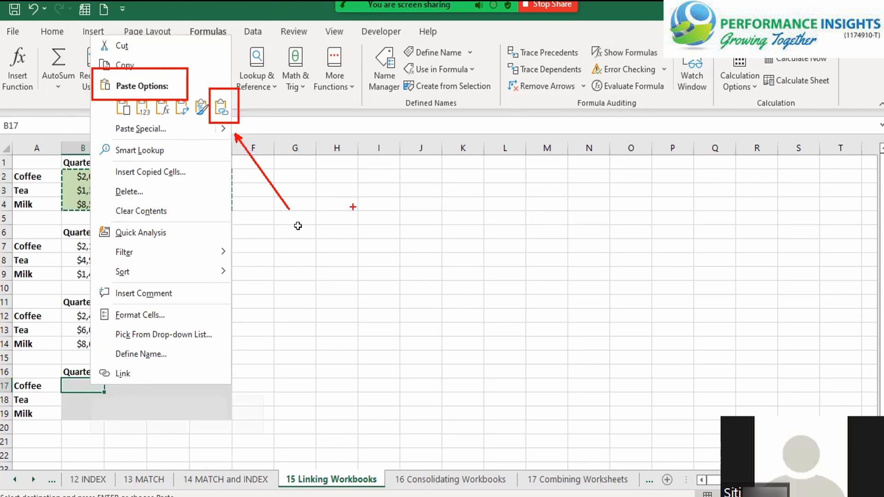
left_click(221, 108)
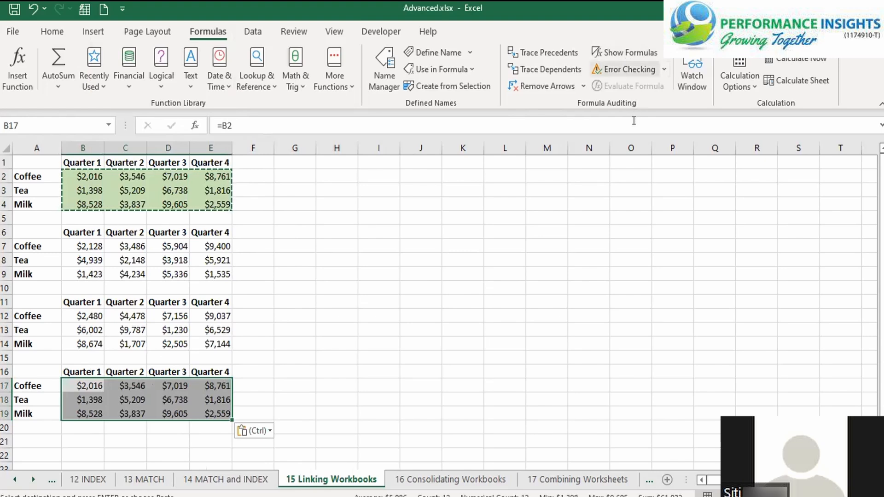
Step: Clear the pasted links from B17:E19 and set up a Paste Special of the source range B2:E4 at cell B17
key("Delete")
left_click_drag(87, 176, 216, 205)
key("ctrl+c")
left_click(88, 382)
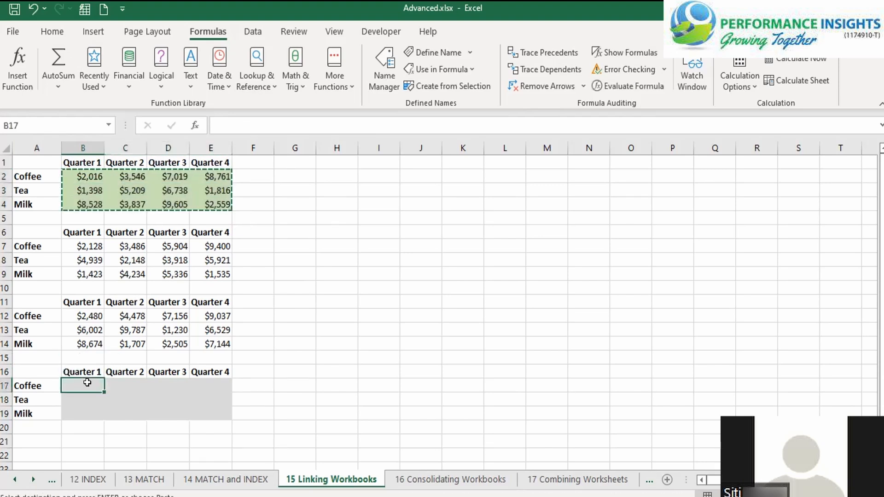
key("ctrl+alt+v")
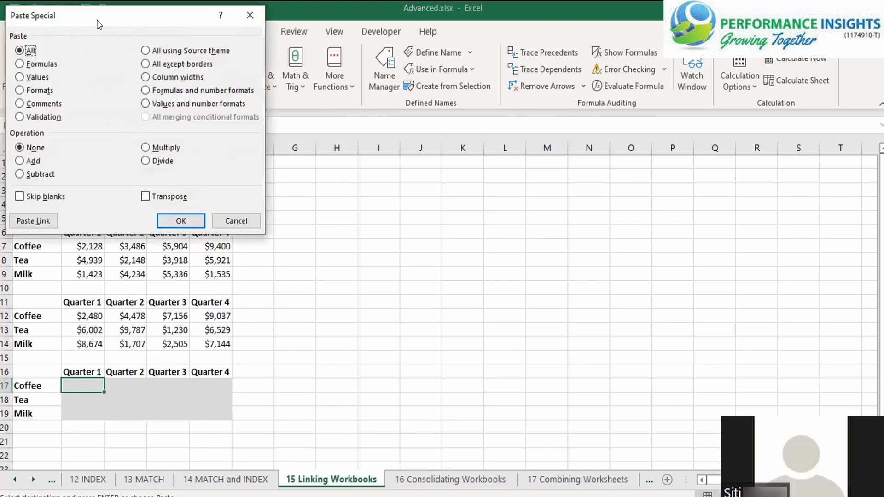
left_click_drag(99, 25, 363, 199)
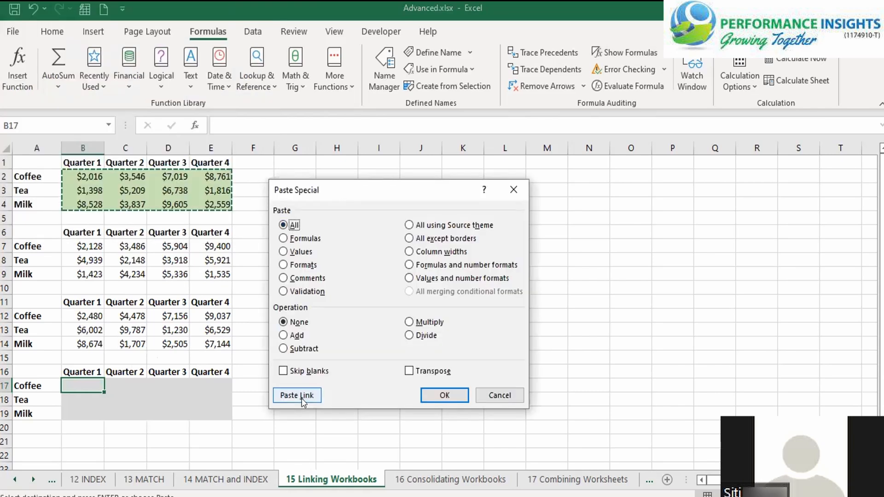